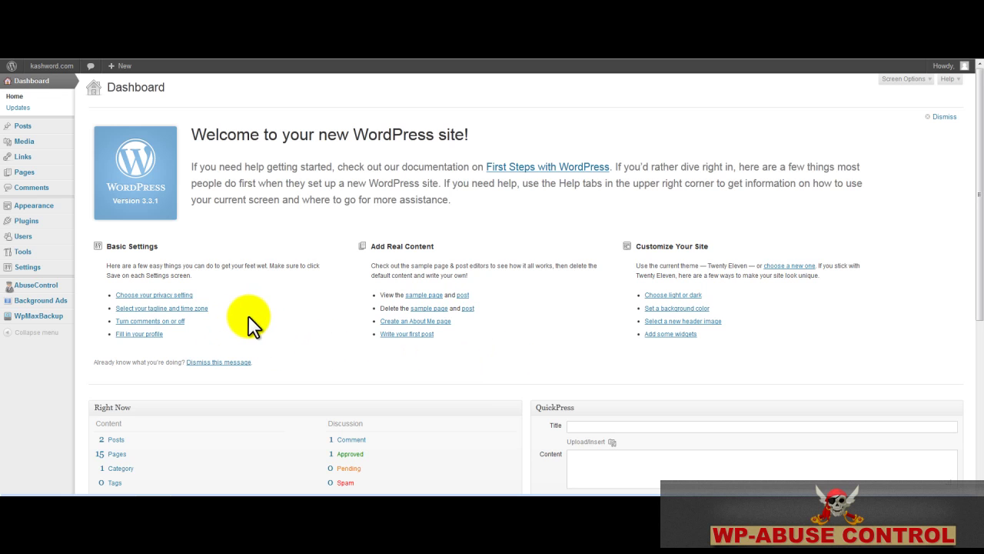
# Open the AbuseControl websites list, display the form for adding a new website, and return to the plain list
pyautogui.moveTo(49, 291)
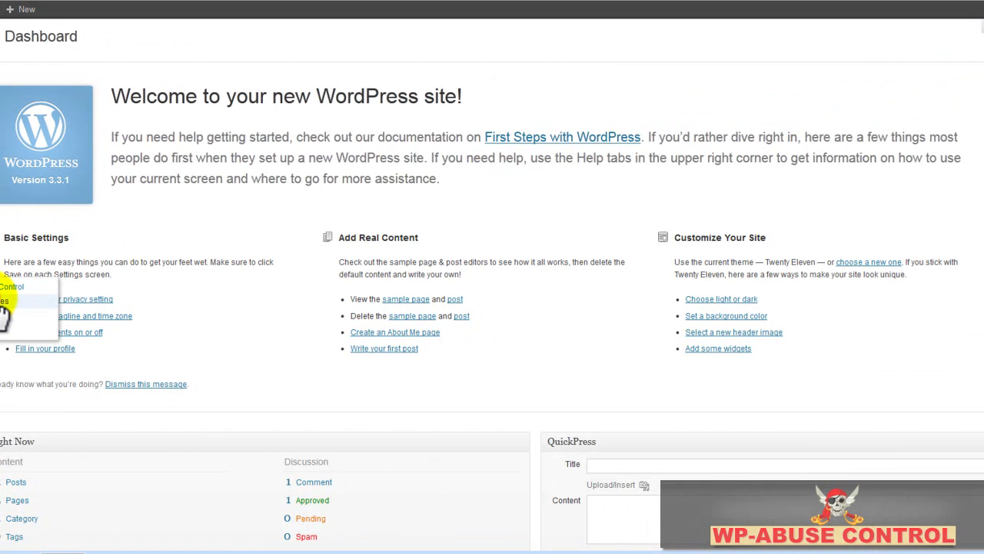
pyautogui.click(4, 306)
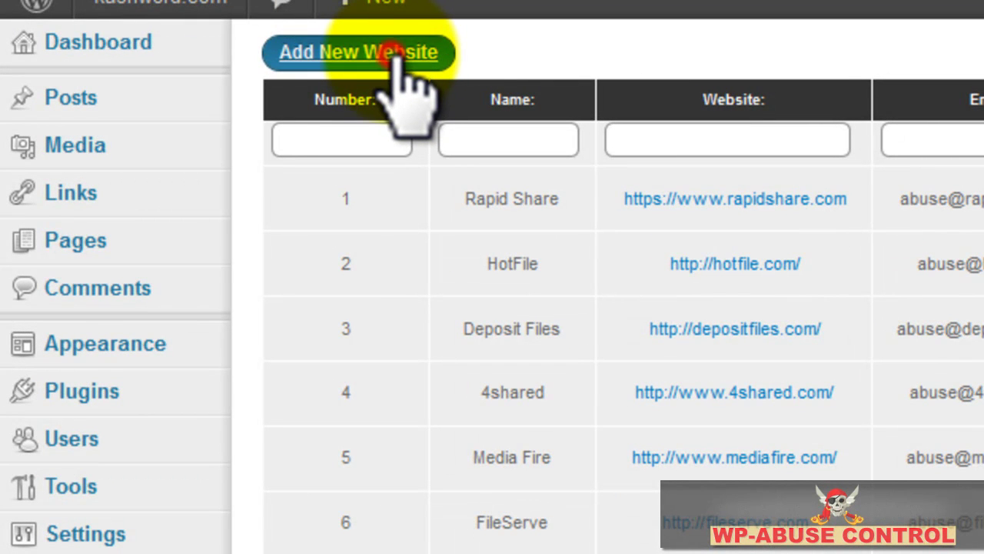
pyautogui.click(398, 57)
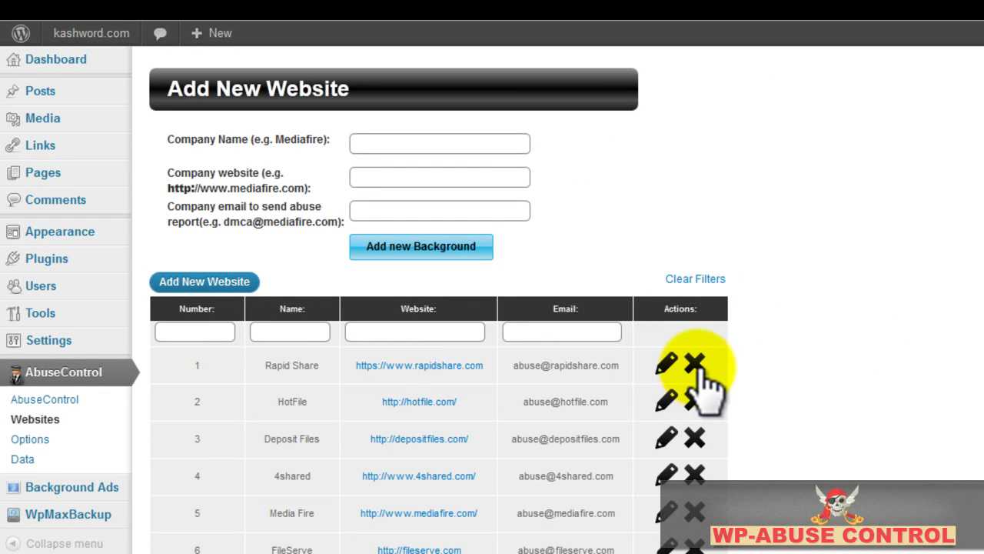
pyautogui.click(49, 425)
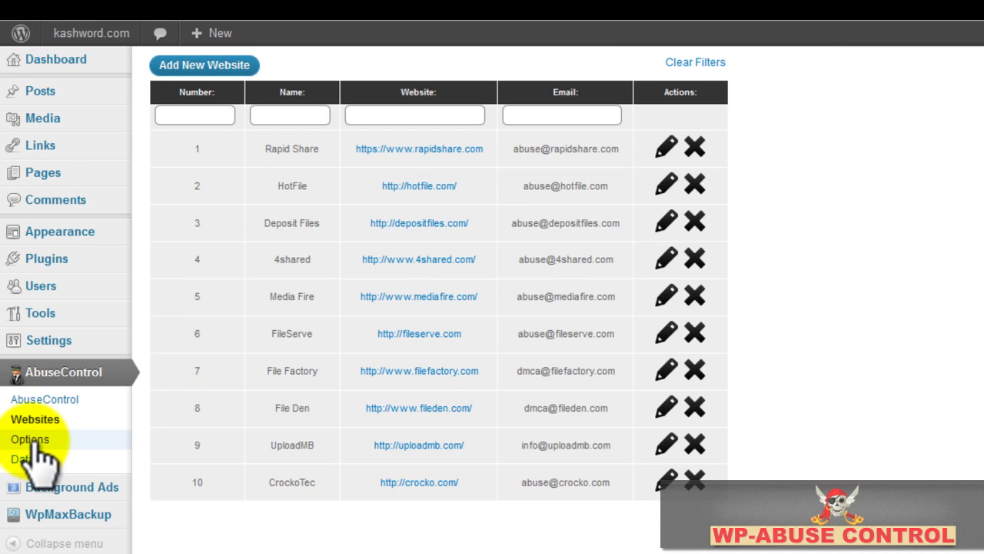
# Review the AbuseControl options, covering the text field labels, the form and popup styling, and the admin contact settings
pyautogui.click(31, 444)
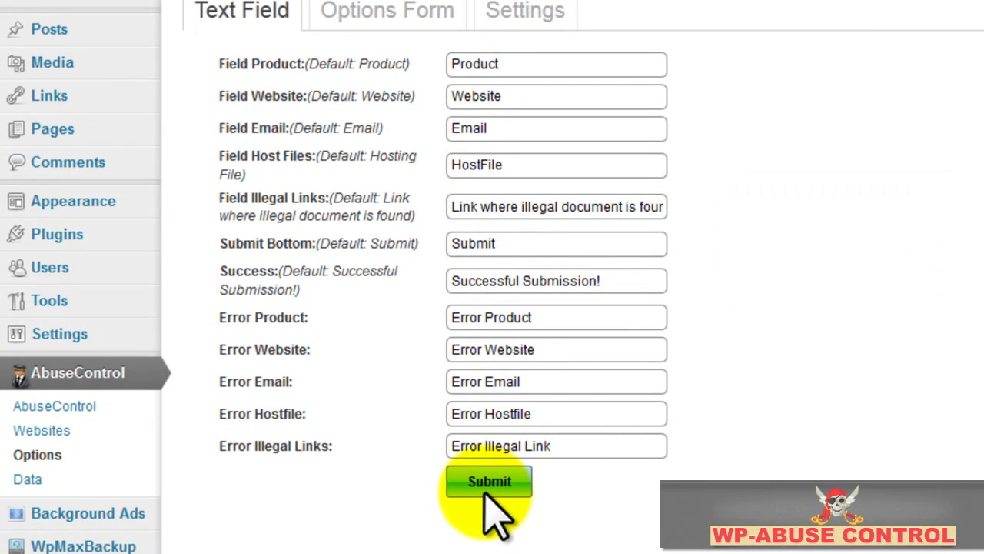
pyautogui.click(435, 42)
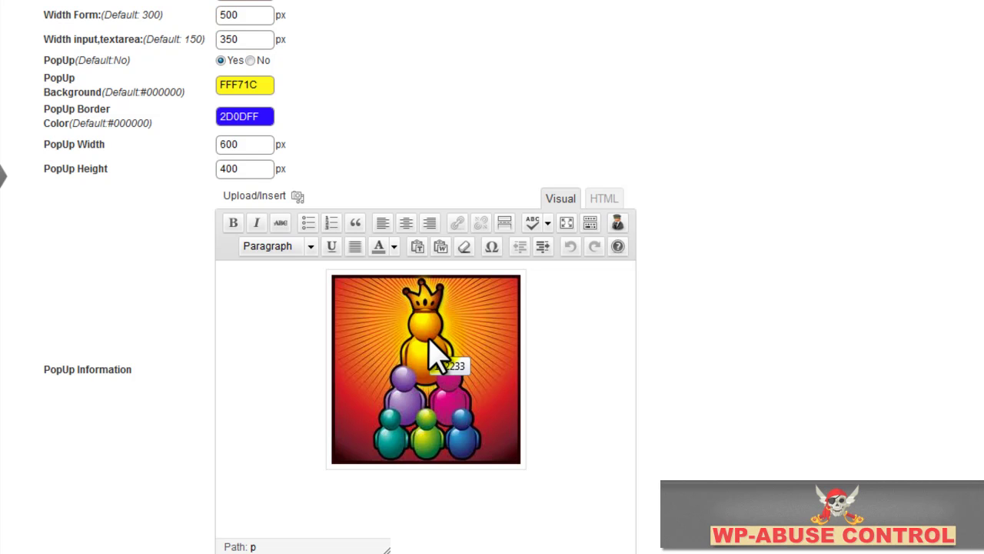
pyautogui.click(401, 484)
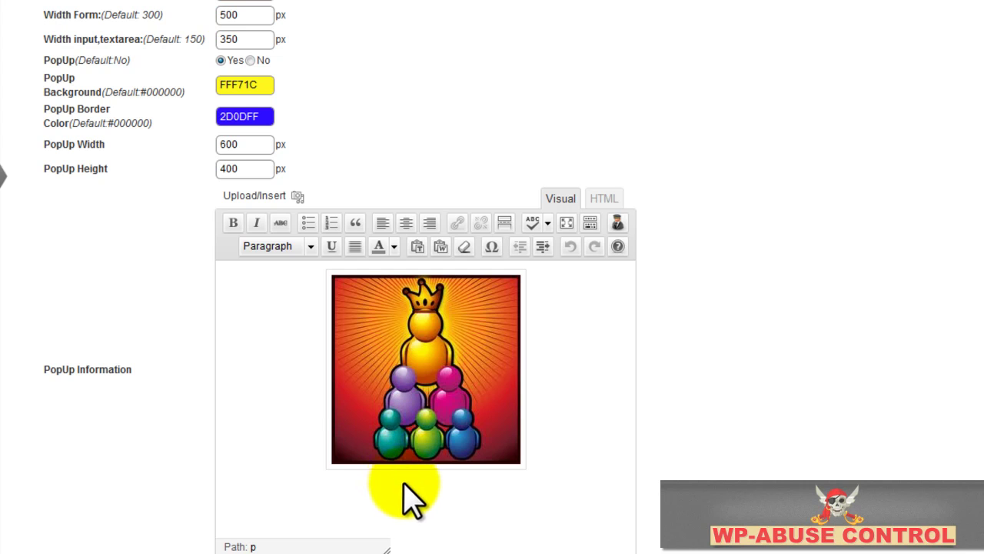
pyautogui.click(532, 331)
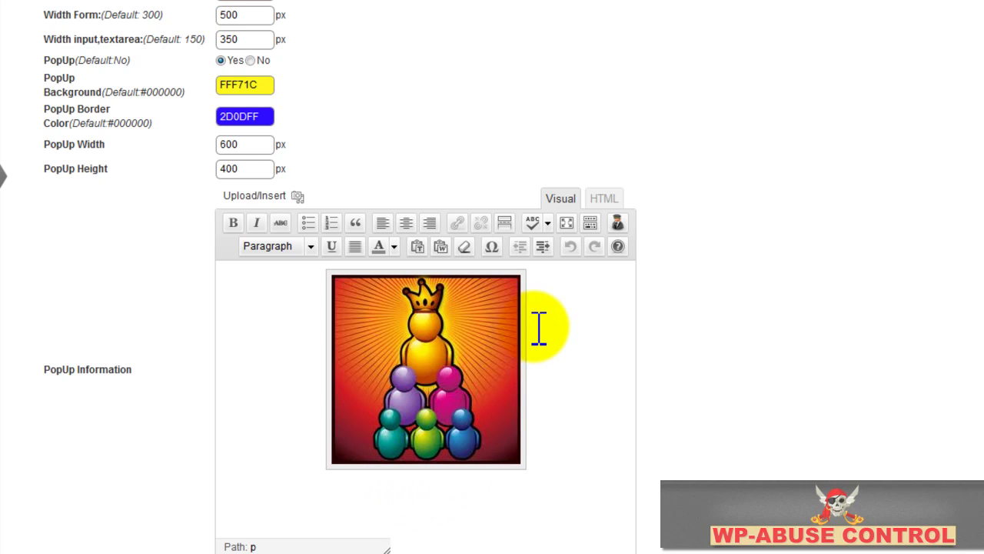
pyautogui.click(309, 323)
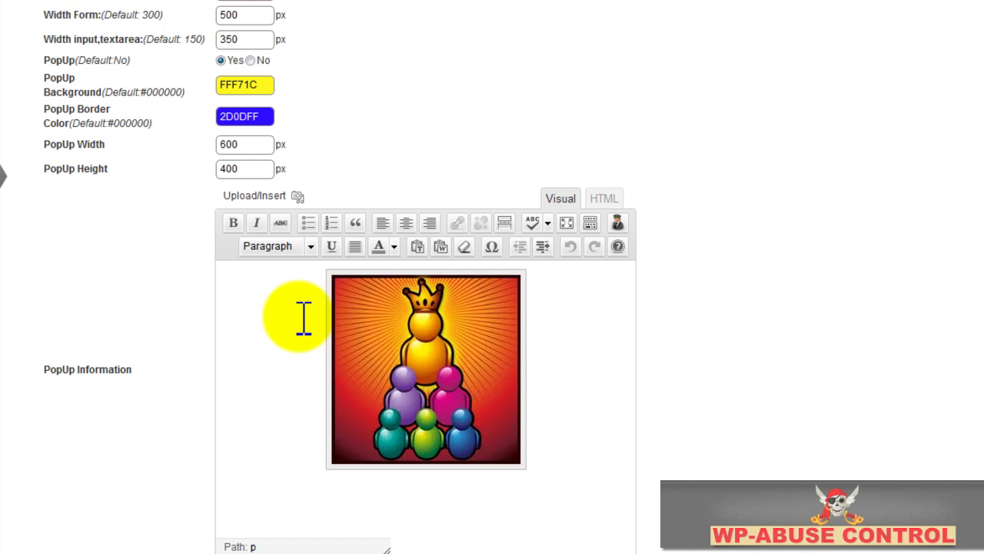
pyautogui.click(478, 247)
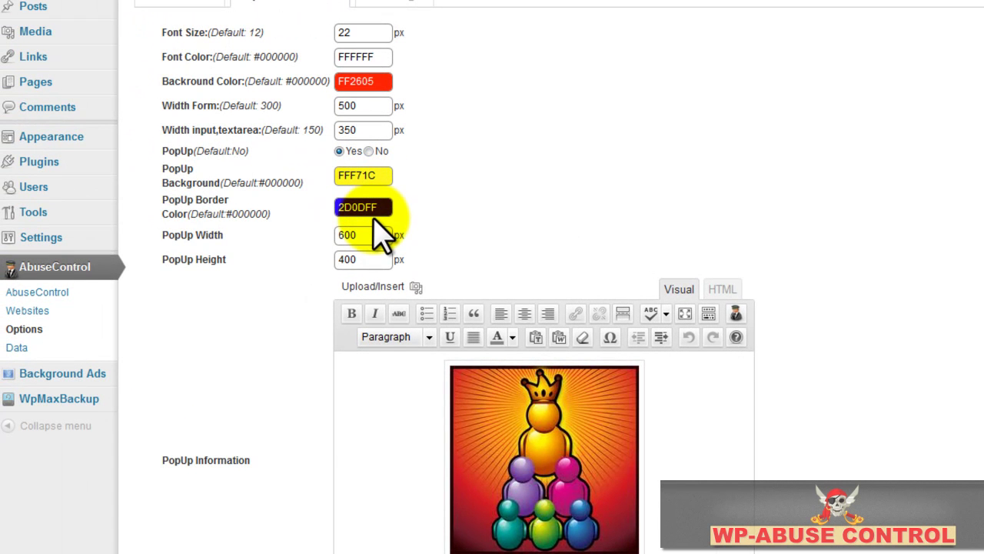
pyautogui.doubleClick(387, 209)
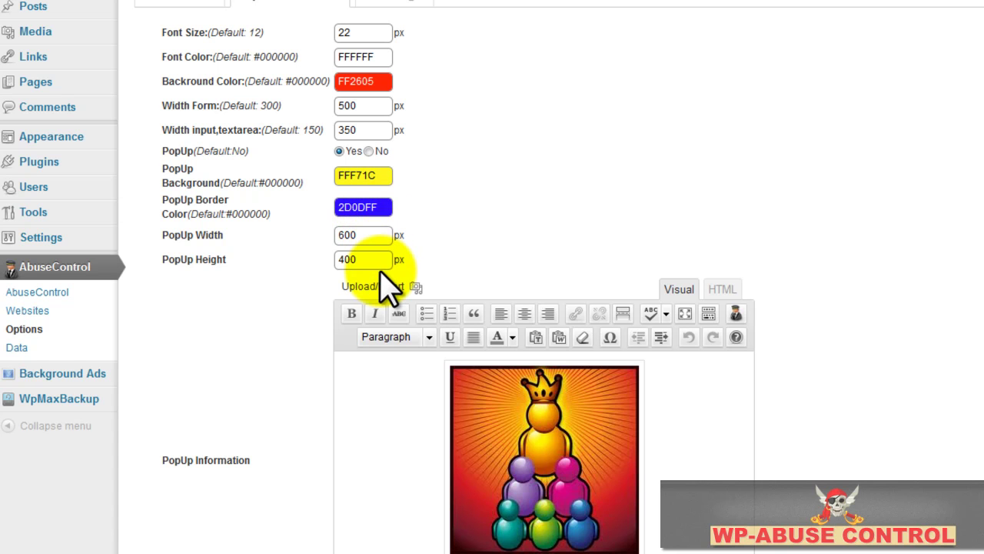
pyautogui.scroll(-1, 481, 394)
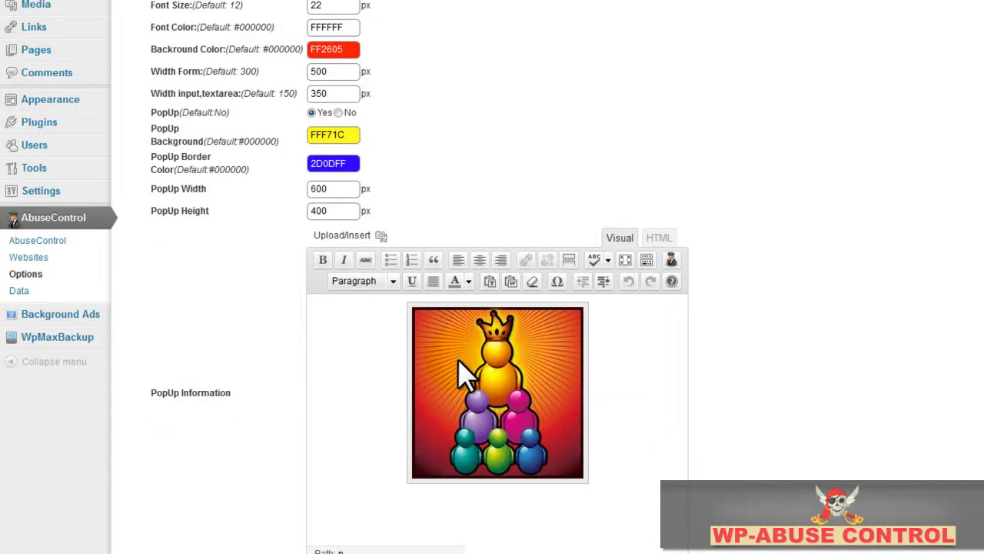
pyautogui.scroll(-1, 426, 492)
pyautogui.scroll(-2, 369, 538)
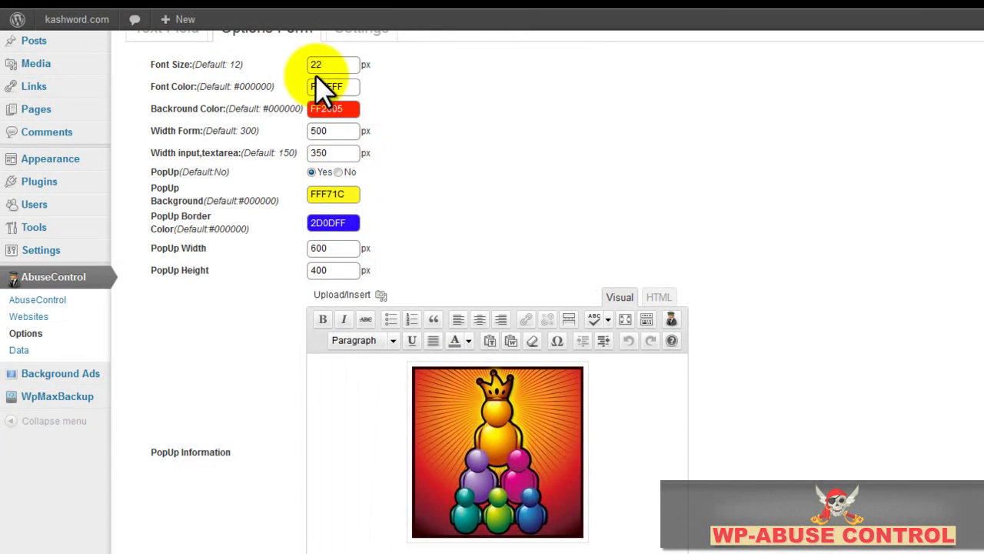
pyautogui.scroll(1, 470, 126)
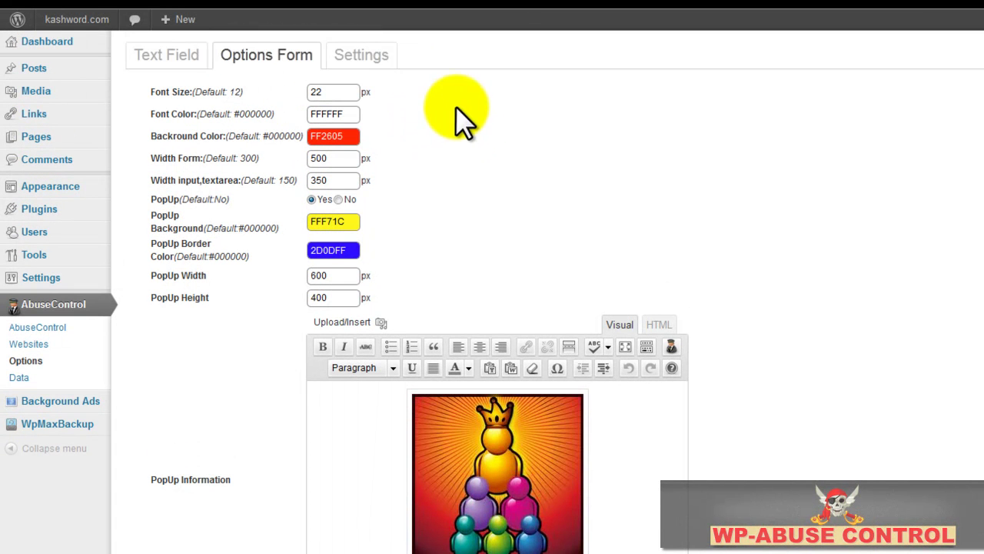
pyautogui.click(377, 68)
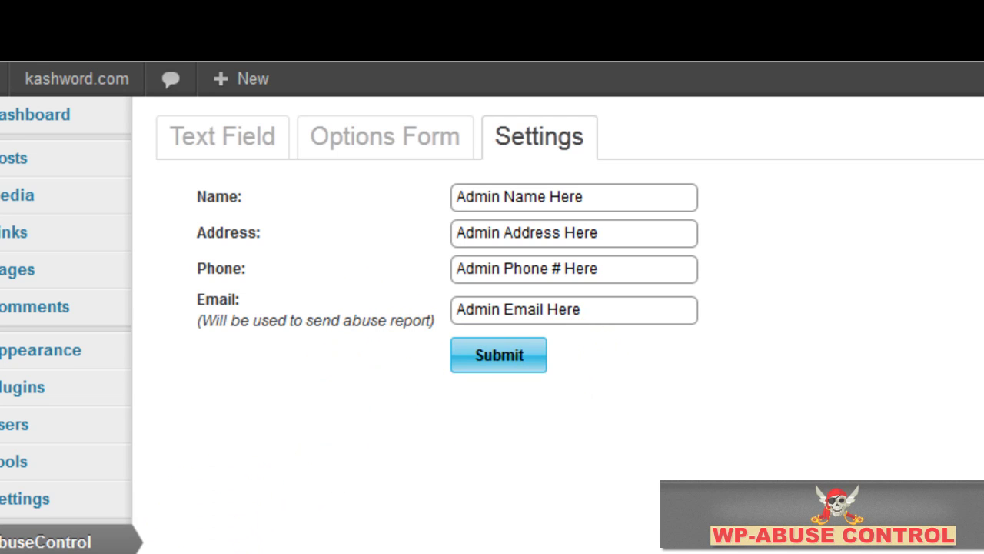
# Open the AbuseControl data list and bring up the CSV export of its entries without downloading the file
pyautogui.click(0, 553)
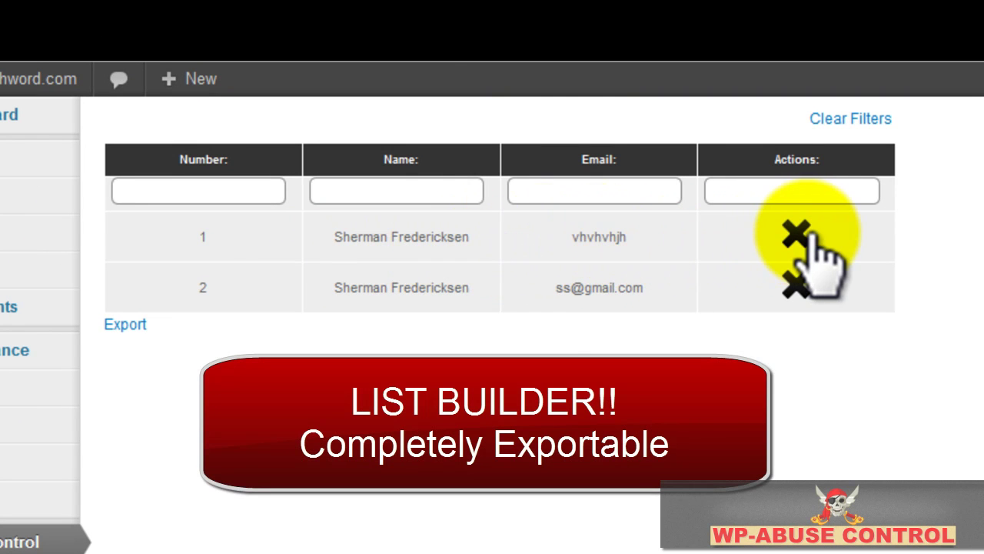
pyautogui.click(125, 325)
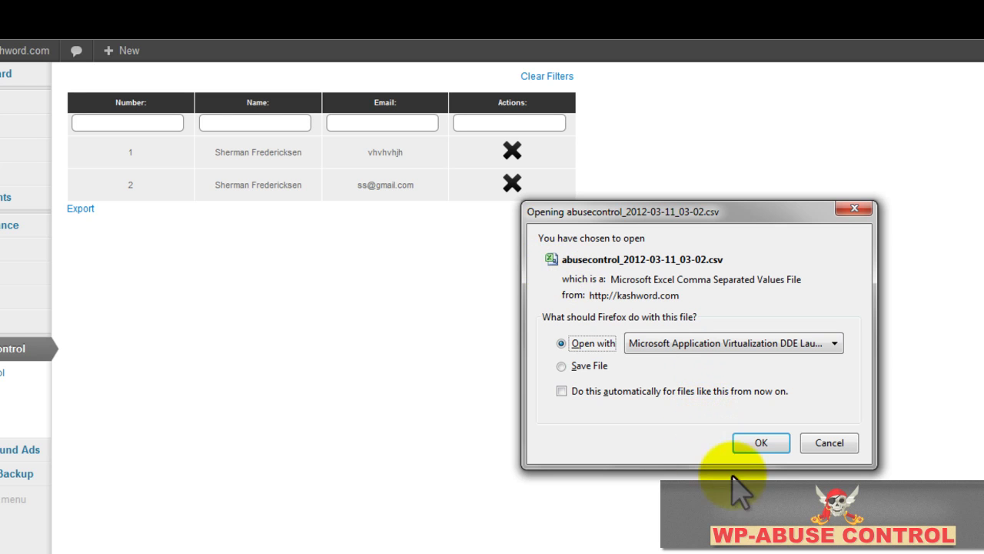
pyautogui.click(819, 450)
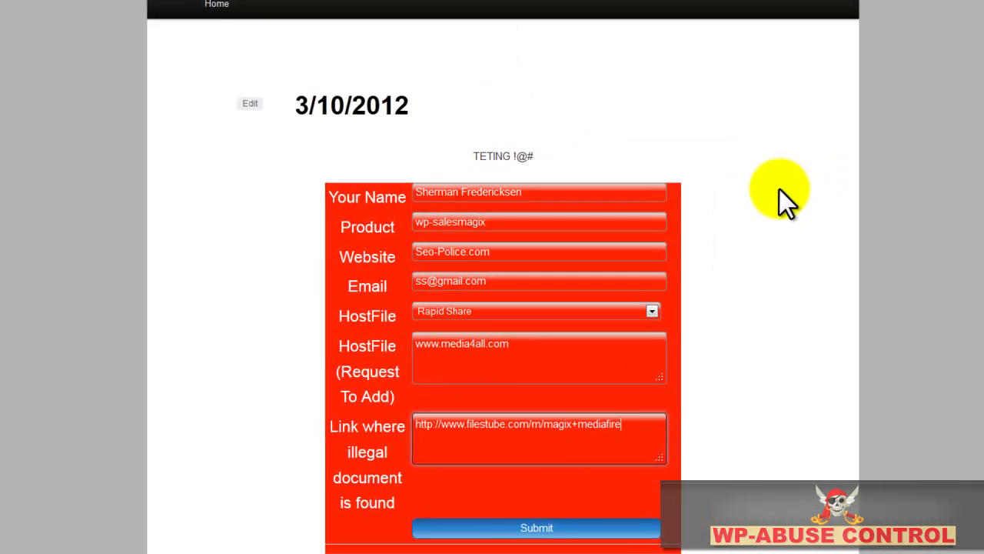
# Examine the fields of the abuse report form on the 3/10/2012 page, including its HostFile choices
pyautogui.scroll(2, 721, 198)
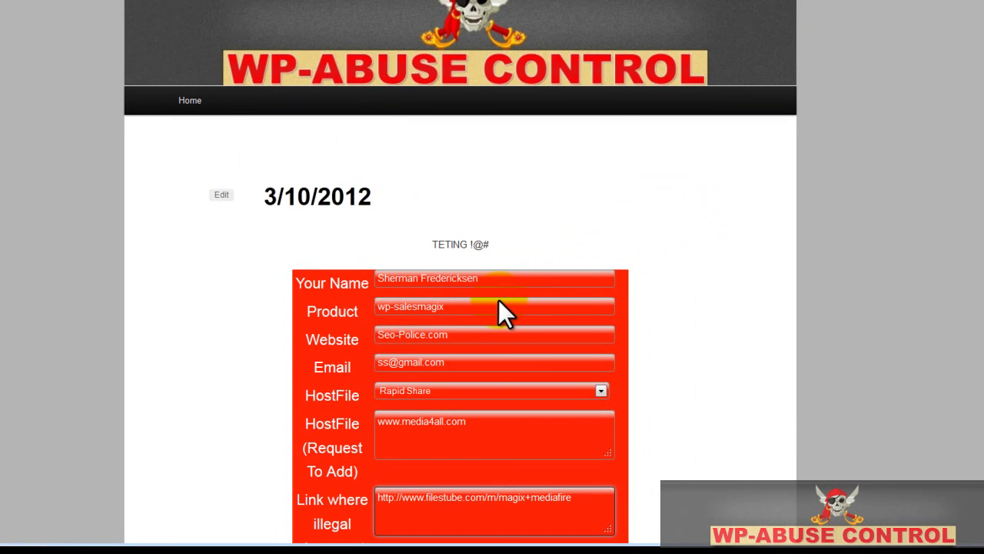
pyautogui.scroll(-6, 499, 304)
pyautogui.scroll(1, 629, 233)
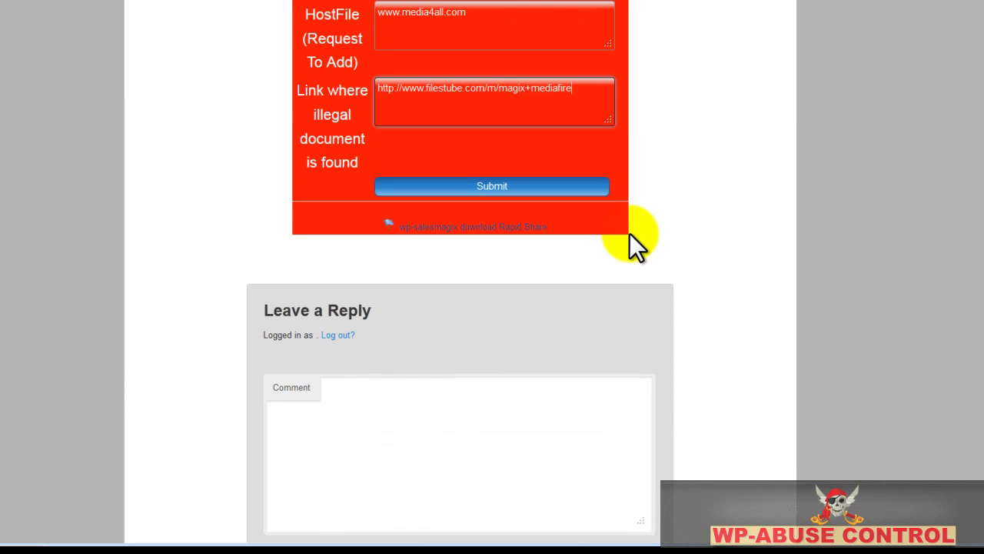
pyautogui.scroll(1, 630, 233)
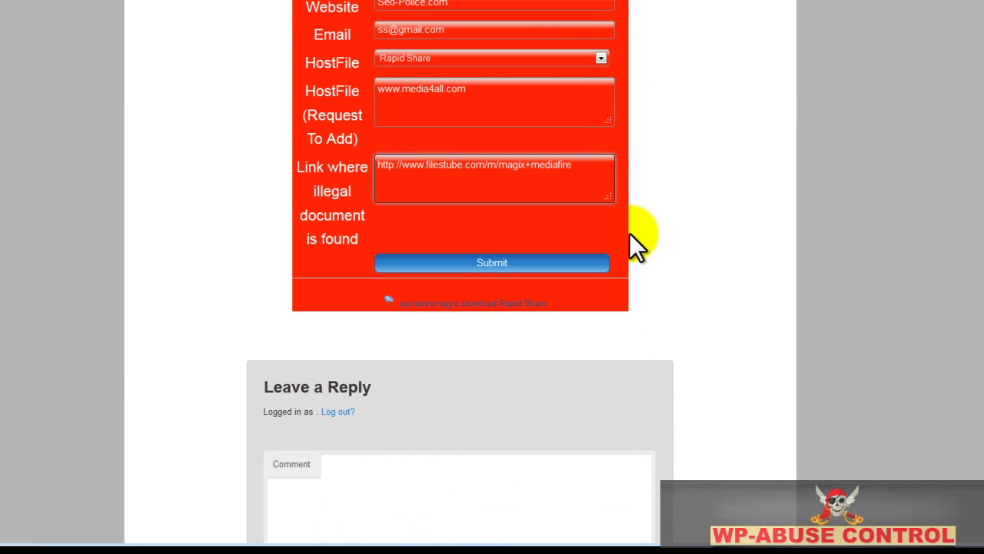
pyautogui.scroll(3, 629, 233)
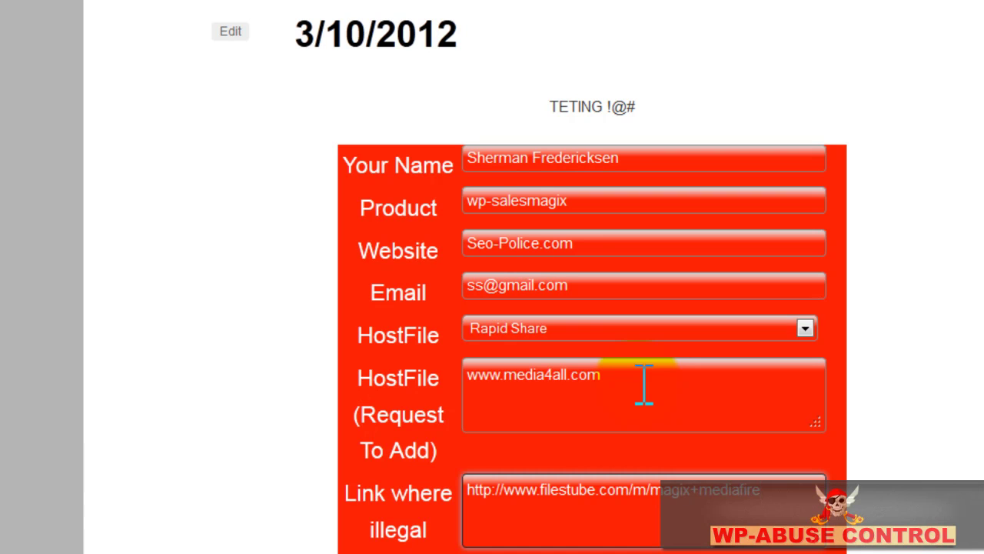
pyautogui.click(805, 329)
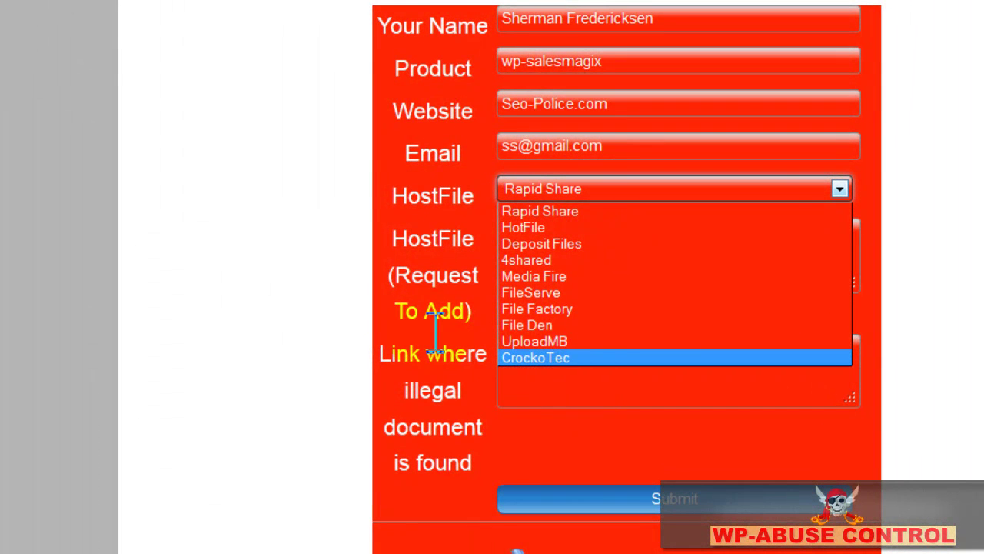
pyautogui.click(492, 323)
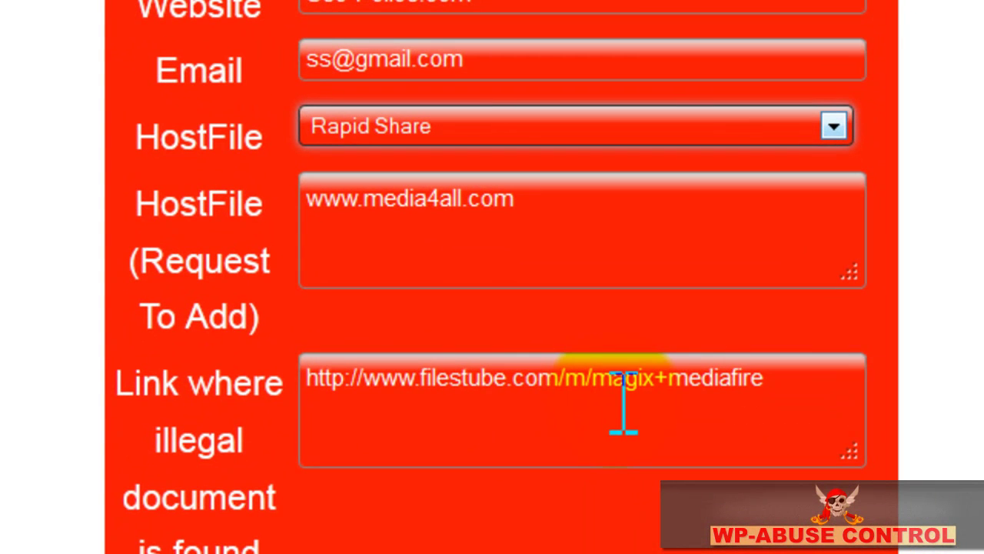
# Check the illegal document link entry and follow the "wp-salesmagix download Rapid Share" link under the form
pyautogui.click(339, 435)
pyautogui.click(571, 450)
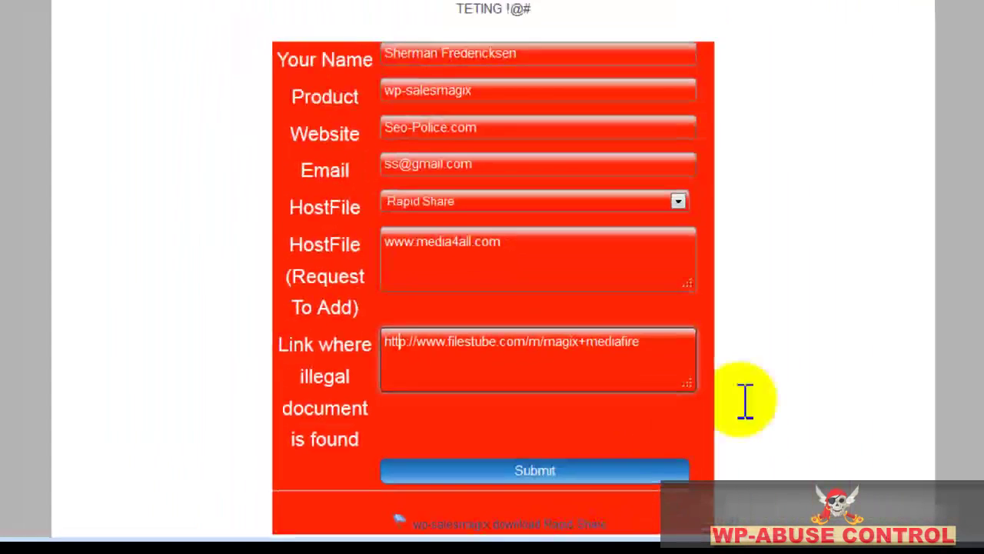
pyautogui.scroll(-3, 720, 393)
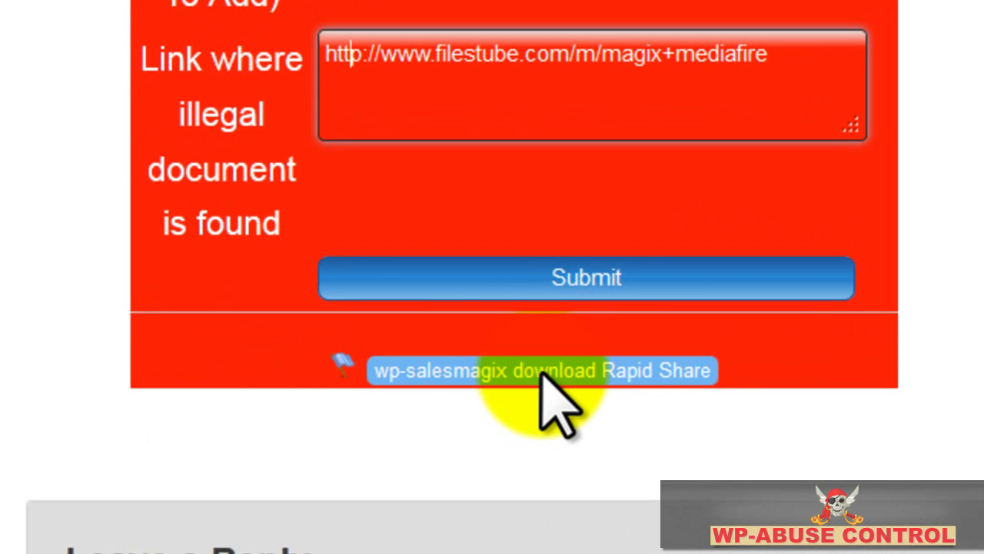
pyautogui.click(548, 374)
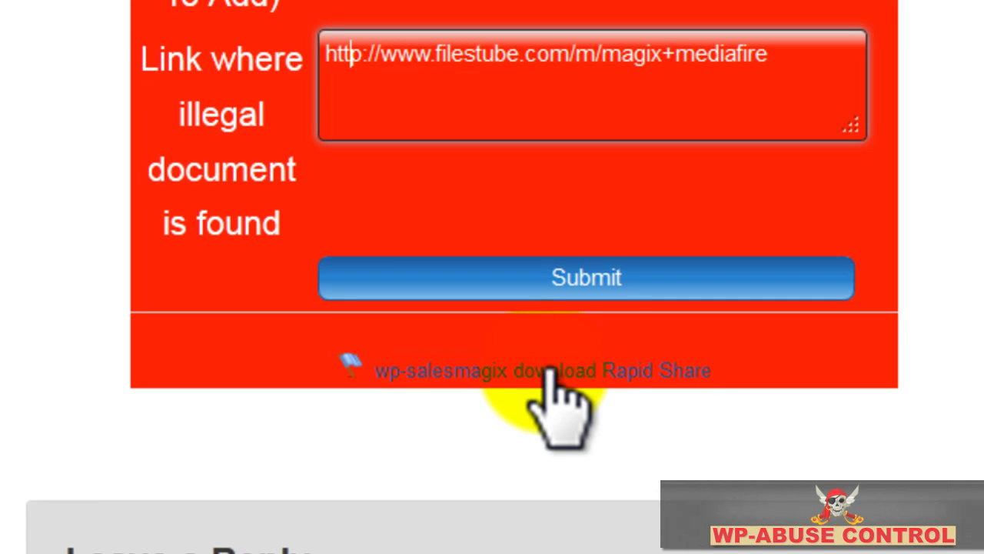
pyautogui.tripleClick(549, 374)
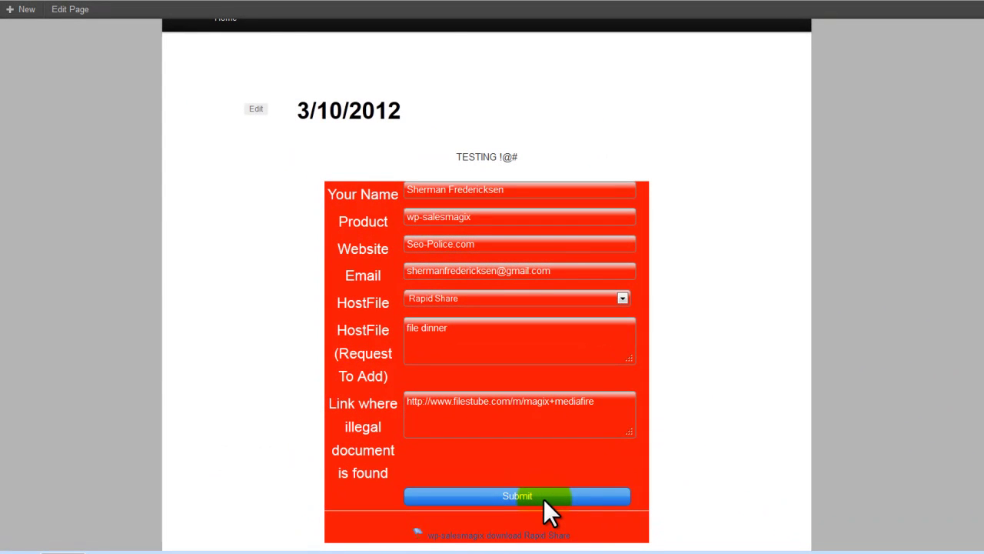
# Submit the completed abuse report for wp-salesmagix and close the popup
pyautogui.click(544, 499)
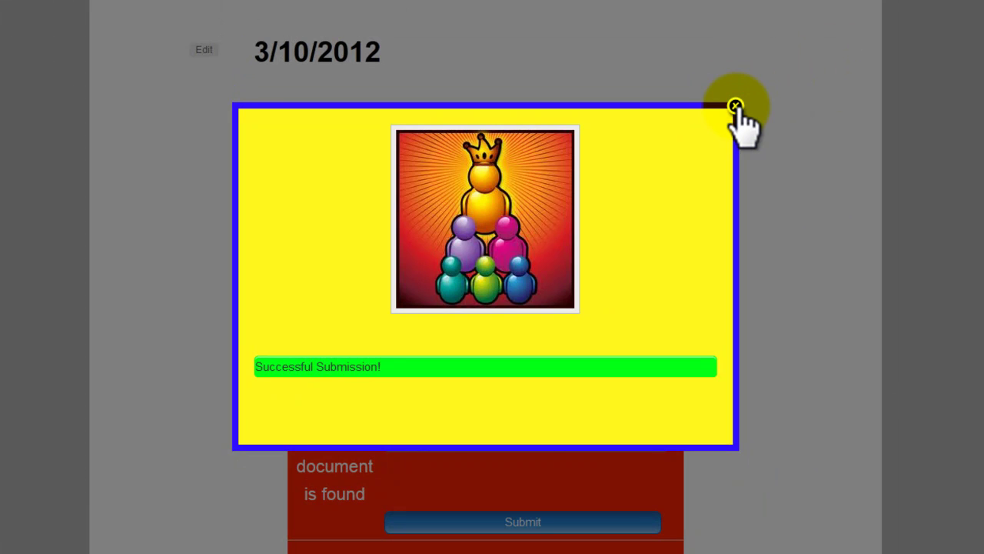
pyautogui.click(736, 105)
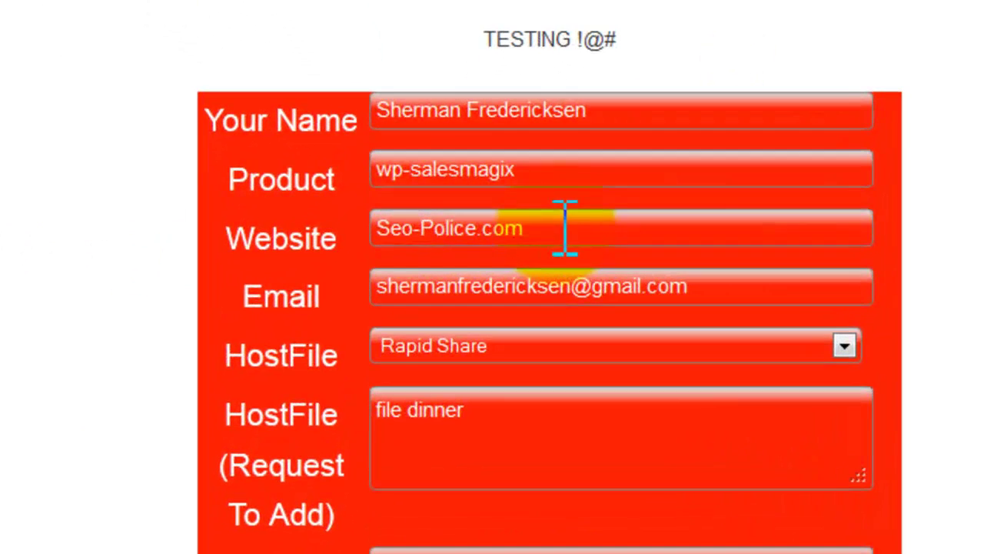
# Clear the Website field of the abuse report form and submit the form with it empty
pyautogui.moveTo(514, 219); pyautogui.dragTo(316, 217)
pyautogui.press('BackSpace')
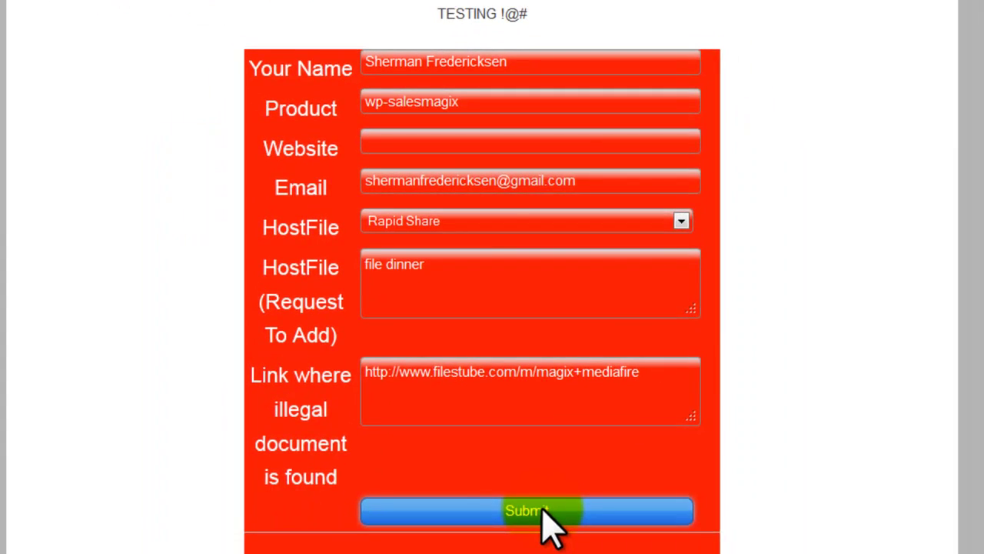
pyautogui.click(530, 511)
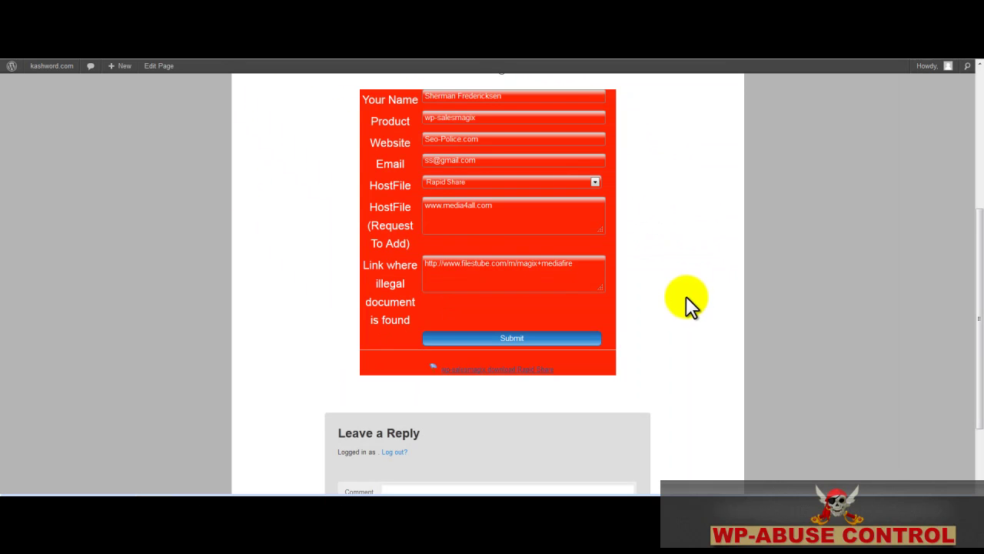
# Insert another [abusecontrol] shortcode on a new line below the existing one in the 3/10/2012 page content
pyautogui.scroll(2, 683, 287)
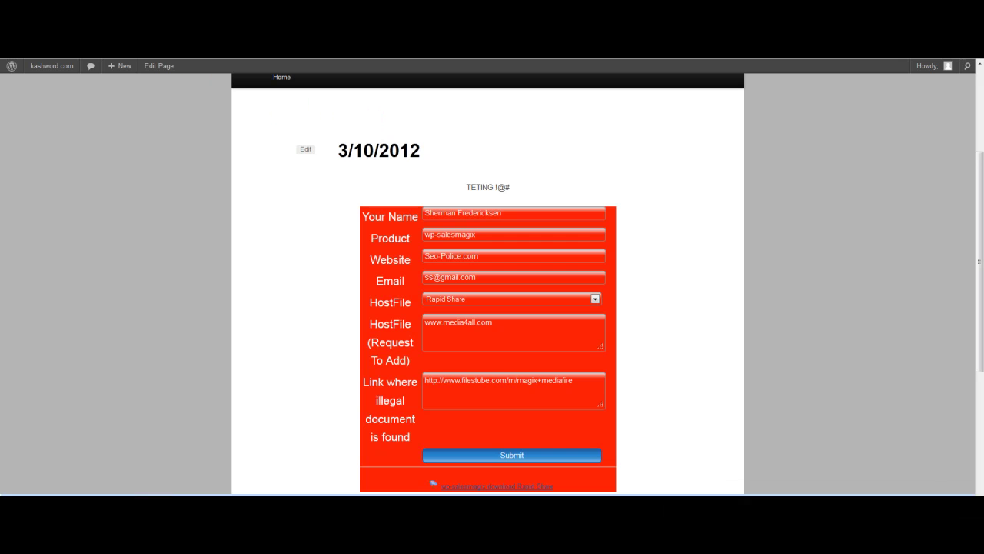
pyautogui.scroll(2, 487, 308)
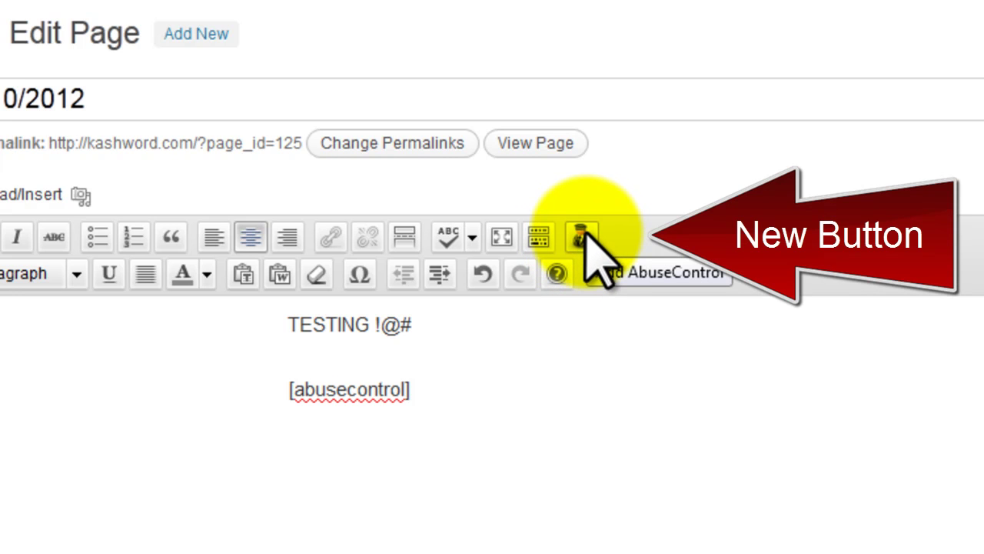
pyautogui.click(450, 388)
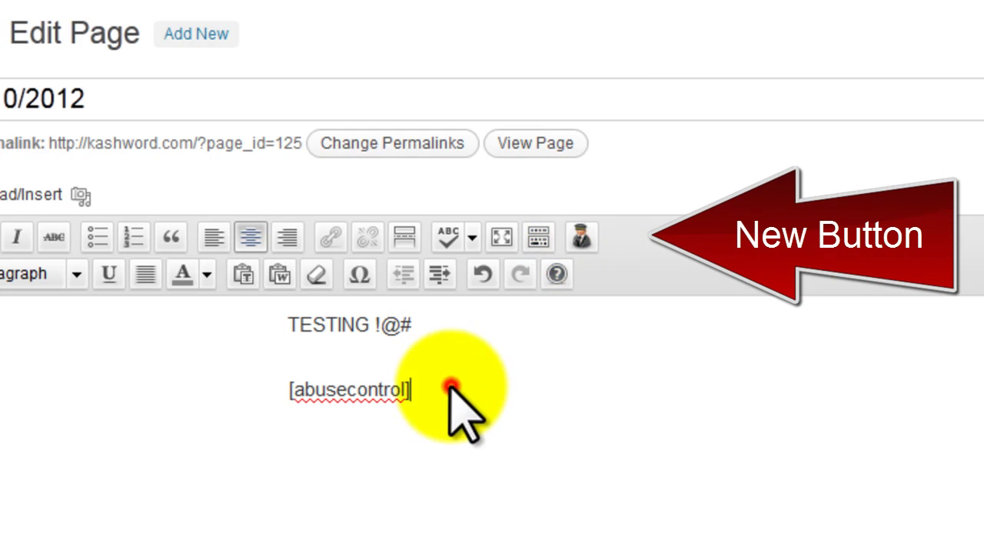
pyautogui.press('Return')
pyautogui.click(580, 235)
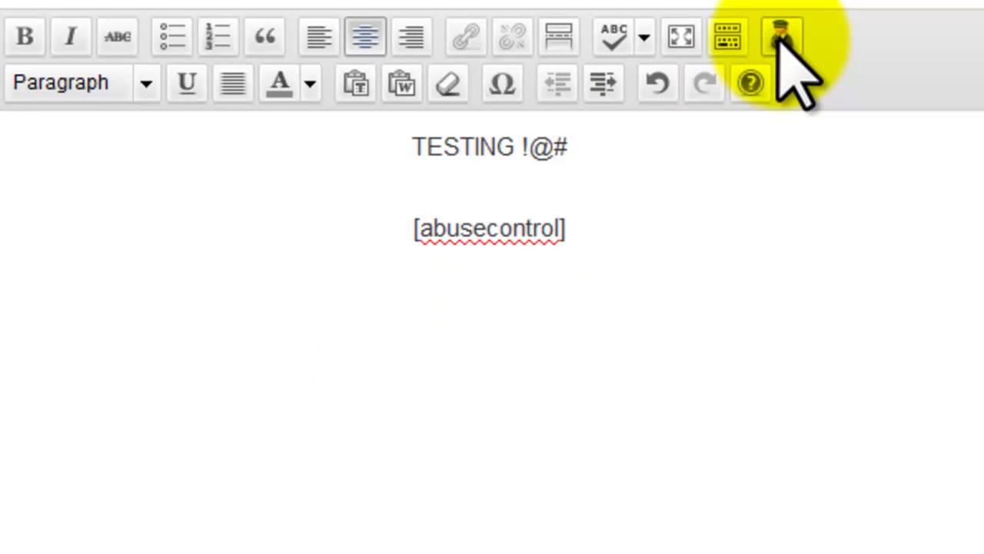
pyautogui.click(582, 236)
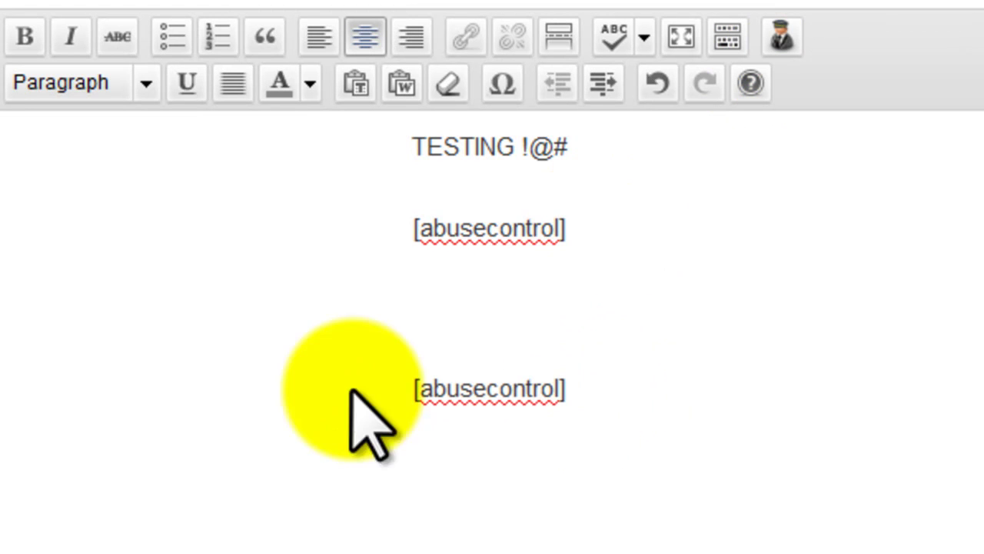
# Delete the original upper [abusecontrol] shortcode from the page content and update the page
pyautogui.moveTo(590, 218); pyautogui.dragTo(326, 201)
pyautogui.press('Delete')
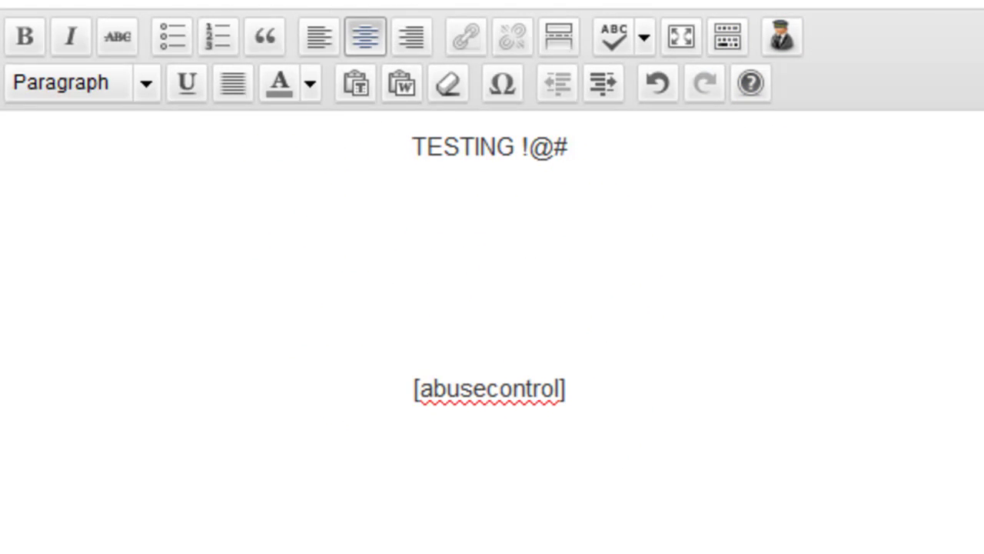
pyautogui.click(921, 194)
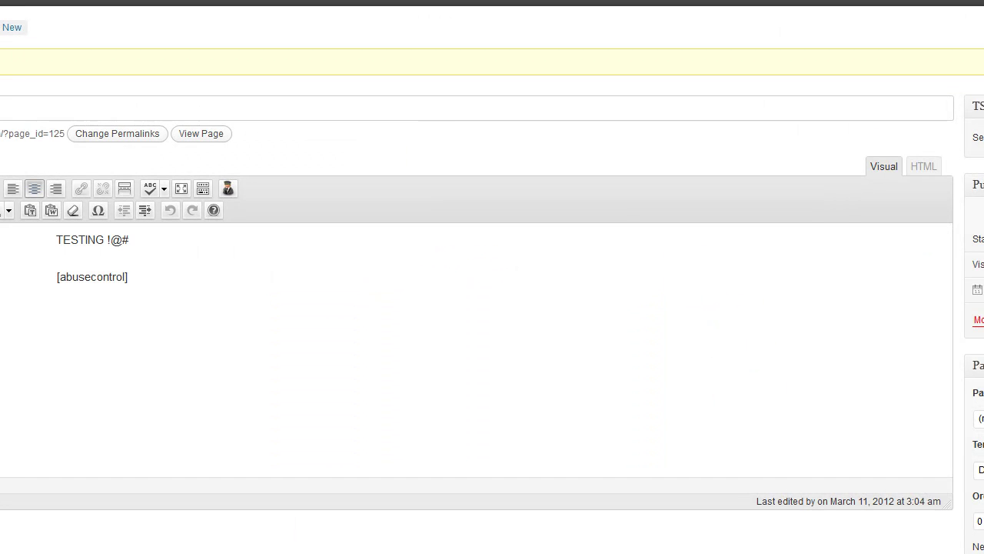
# Add the All Abuse widget to the Main Sidebar between Recent Posts and Search, titled "Clean the internet !", and save it
pyautogui.moveTo(0, 203)
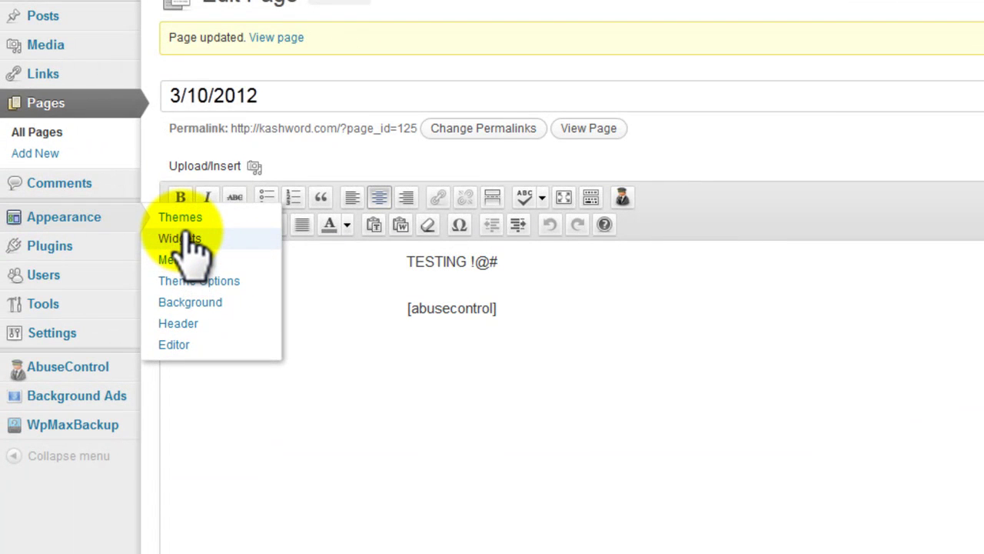
pyautogui.click(185, 239)
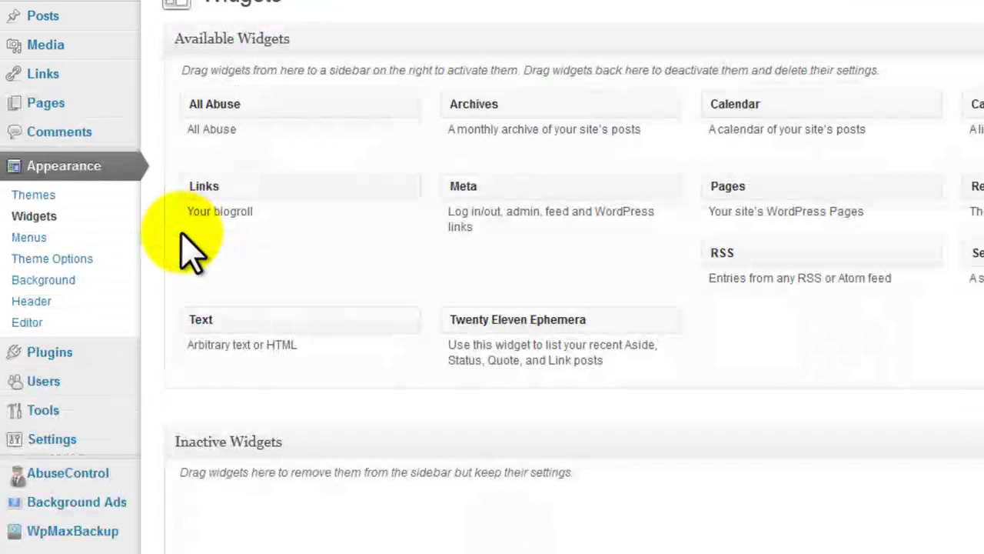
pyautogui.moveTo(211, 108); pyautogui.dragTo(855, 140)
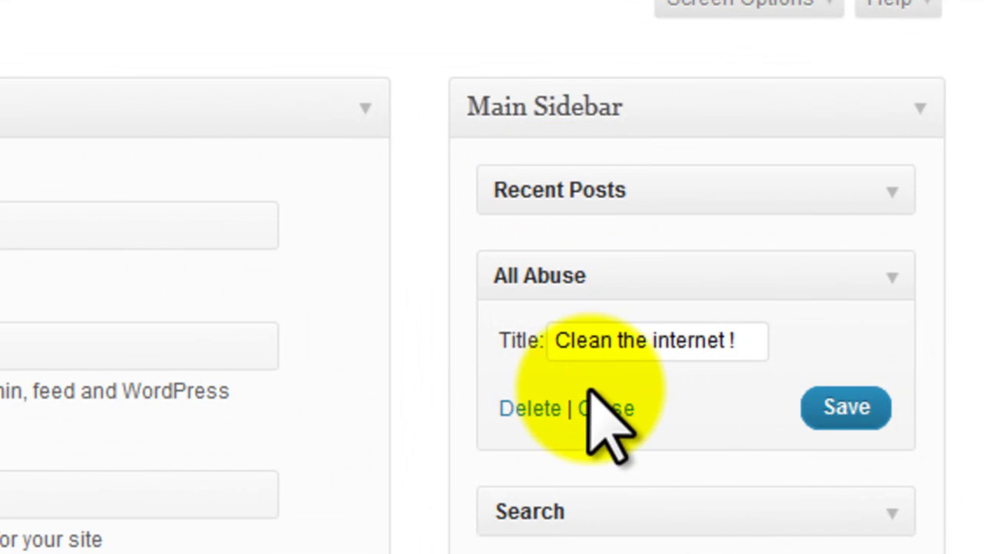
pyautogui.click(838, 411)
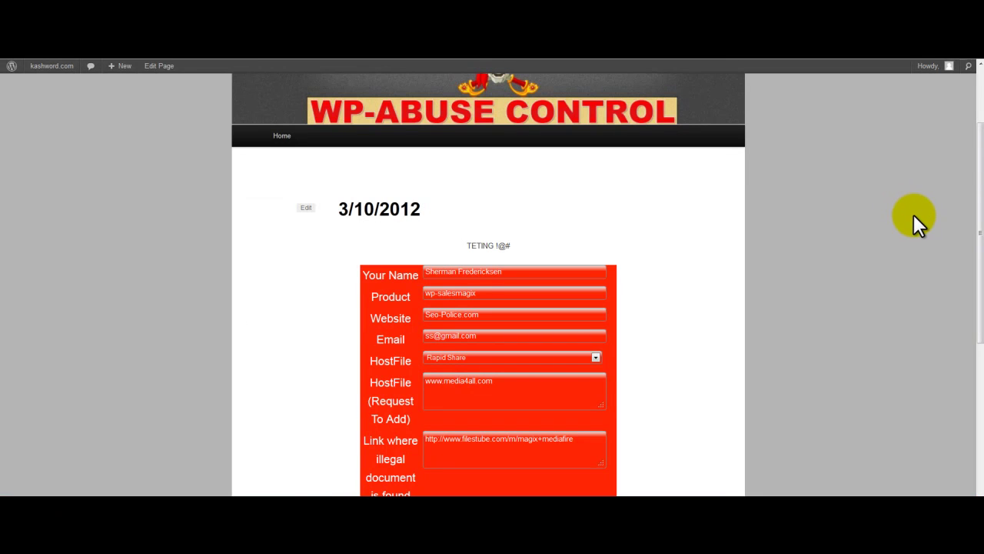
pyautogui.scroll(1, 913, 215)
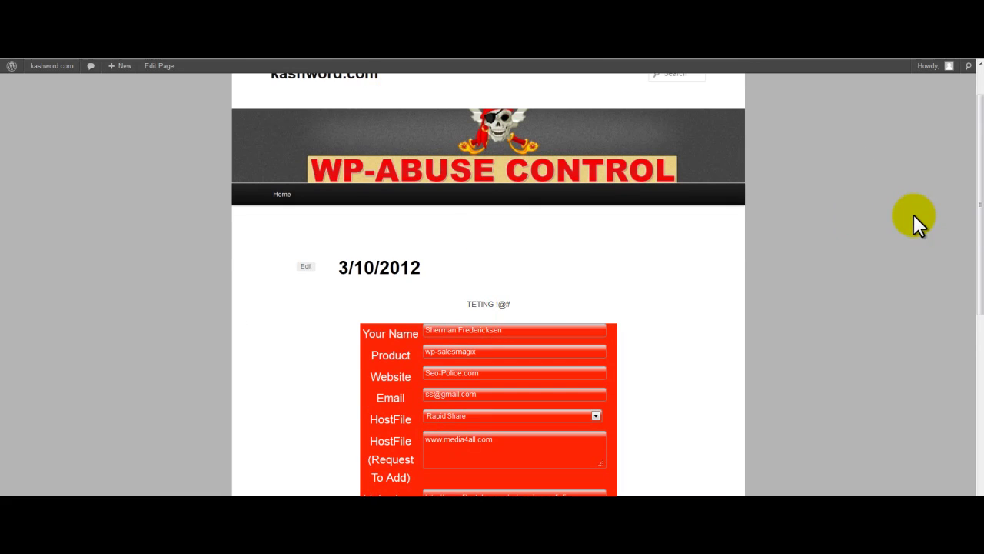
pyautogui.scroll(1, 912, 218)
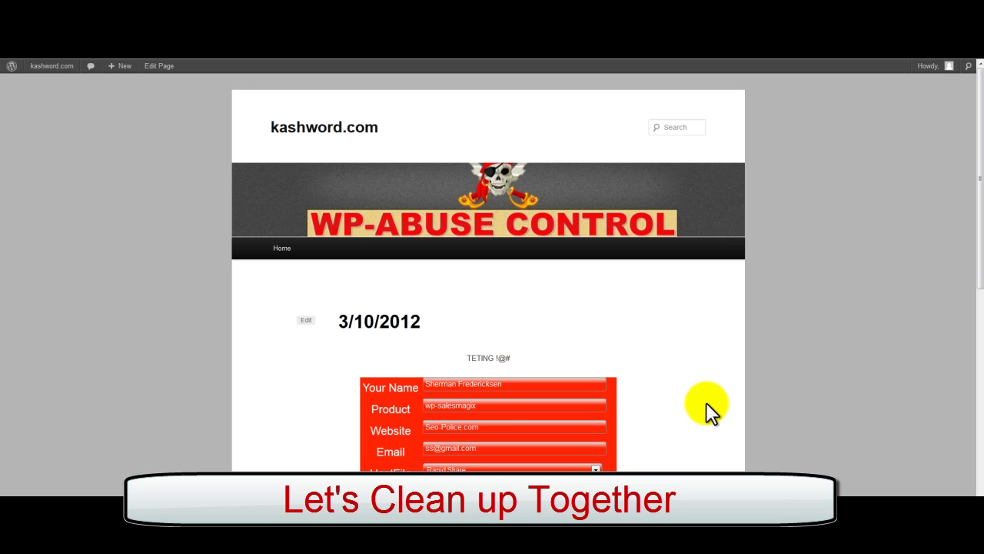
pyautogui.scroll(-1, 707, 400)
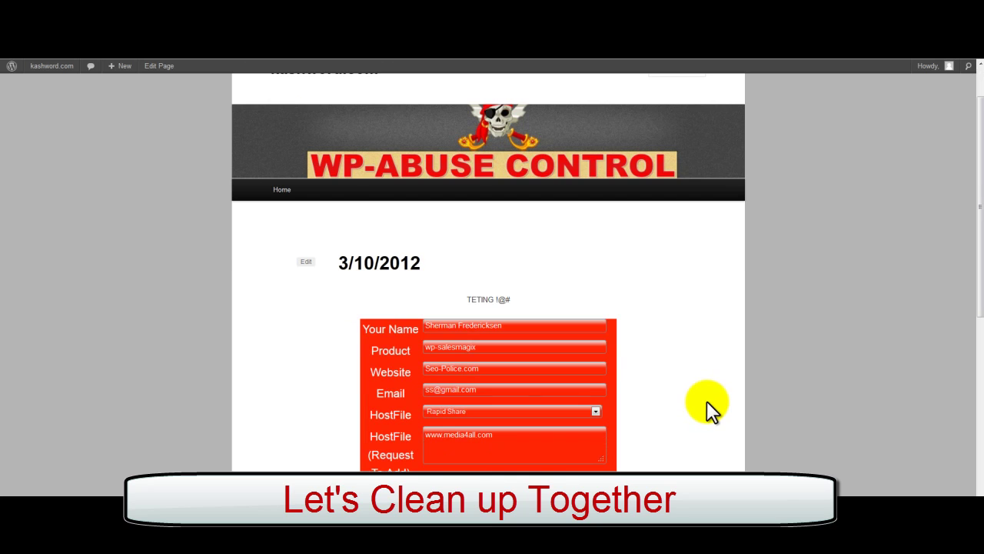
pyautogui.scroll(-1, 707, 399)
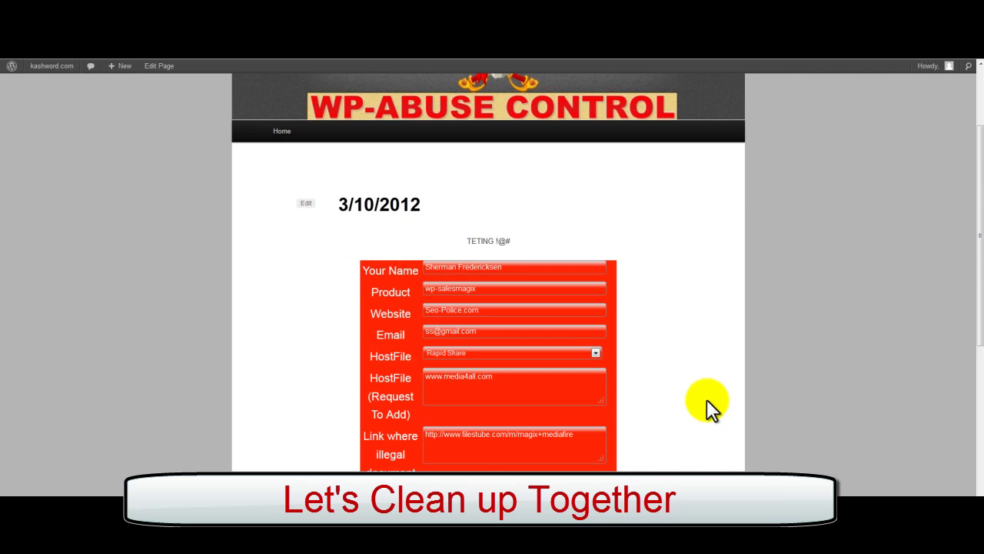
pyautogui.scroll(-1, 711, 395)
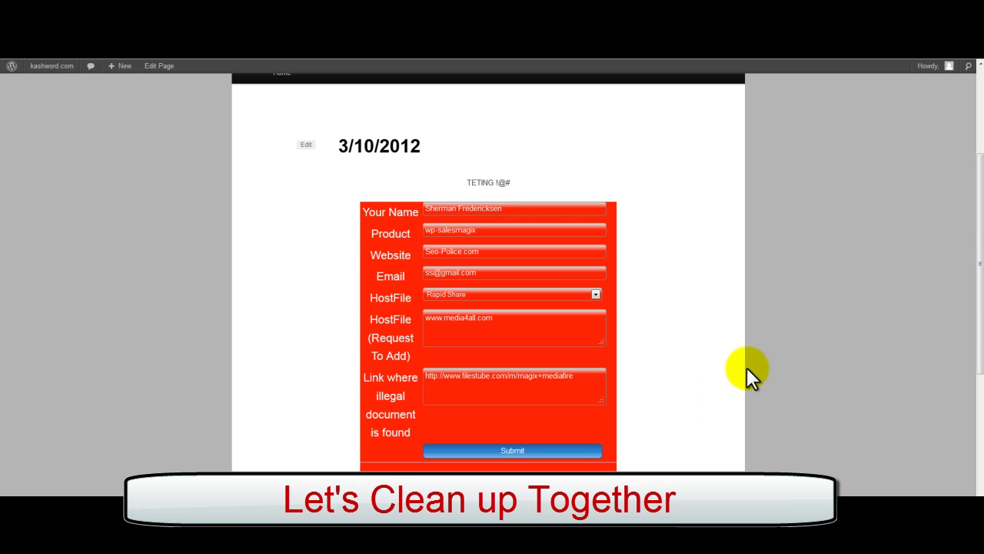
pyautogui.scroll(1, 747, 367)
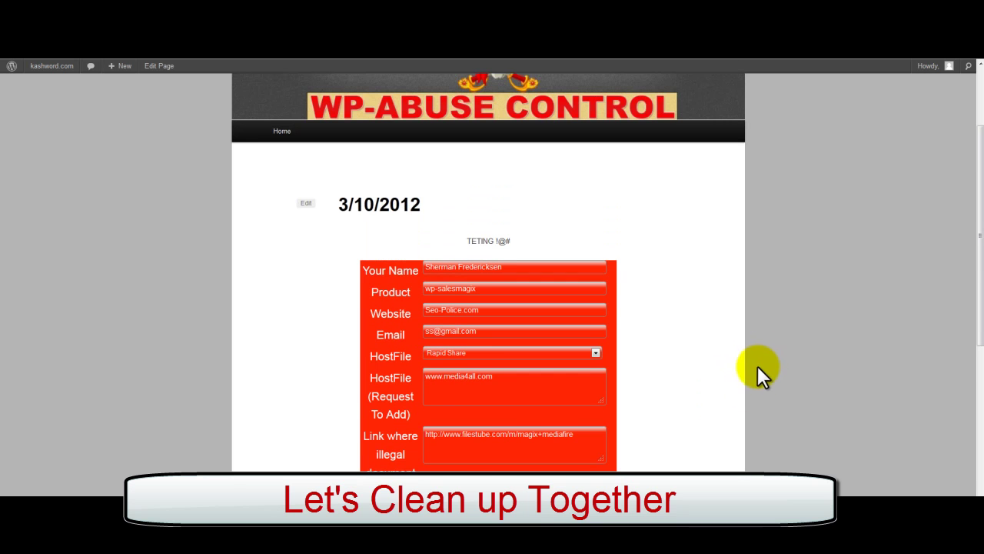
pyautogui.scroll(1, 756, 369)
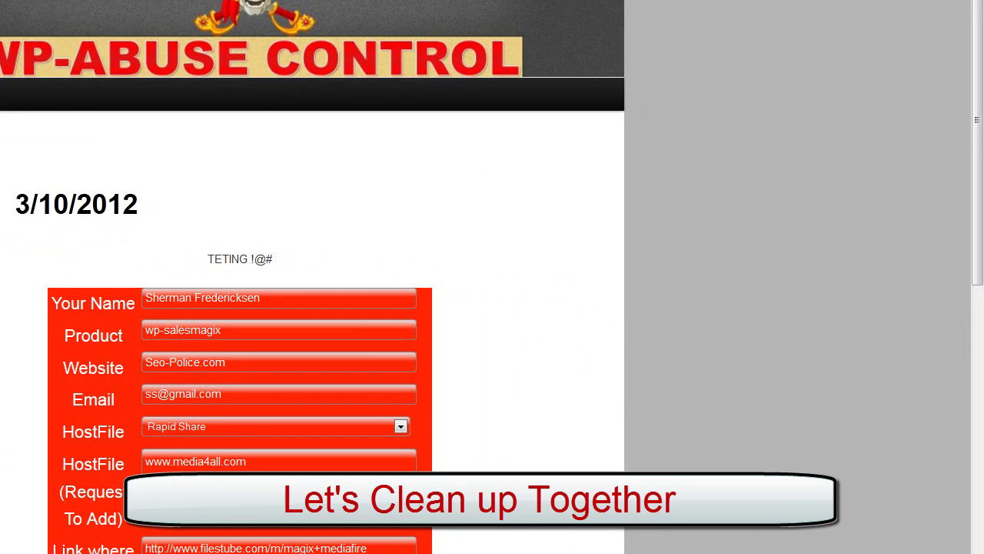